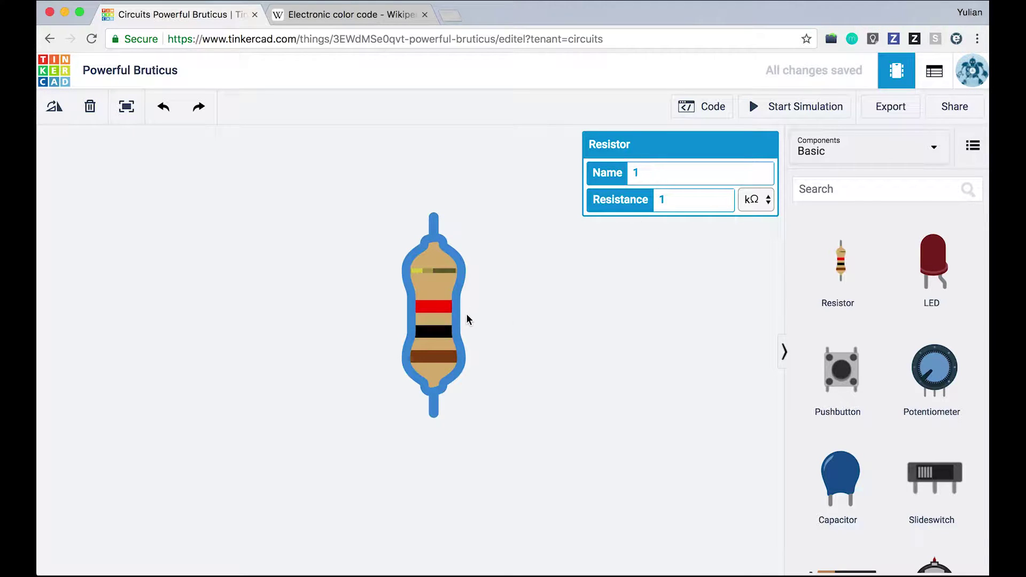
# Set the resistor's resistance to 100 kΩ, and replace that value with 10 kΩ
pyautogui.click(678, 199)
pyautogui.write('00')
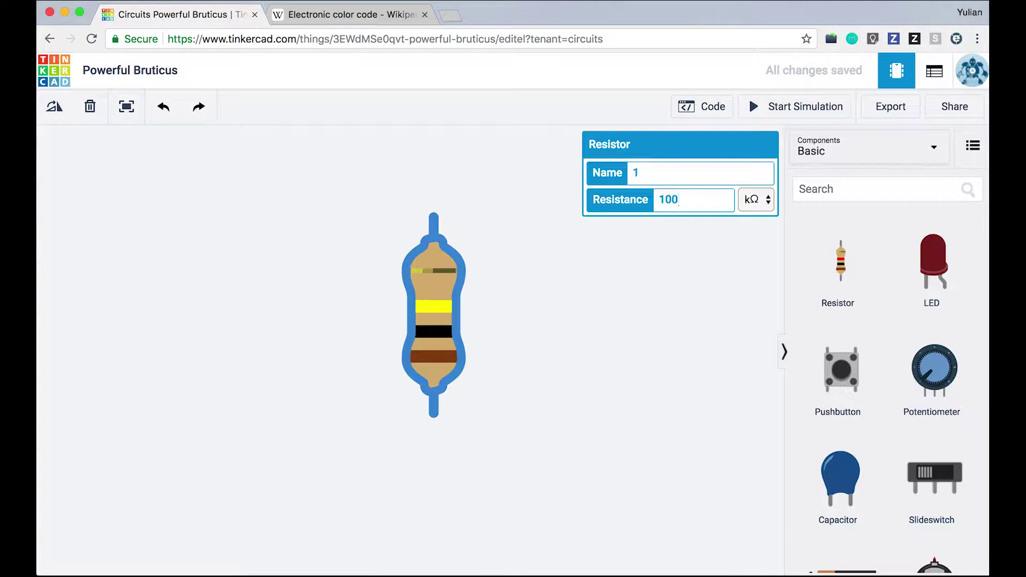
pyautogui.moveTo(693, 199); pyautogui.dragTo(631, 205)
pyautogui.write('10')
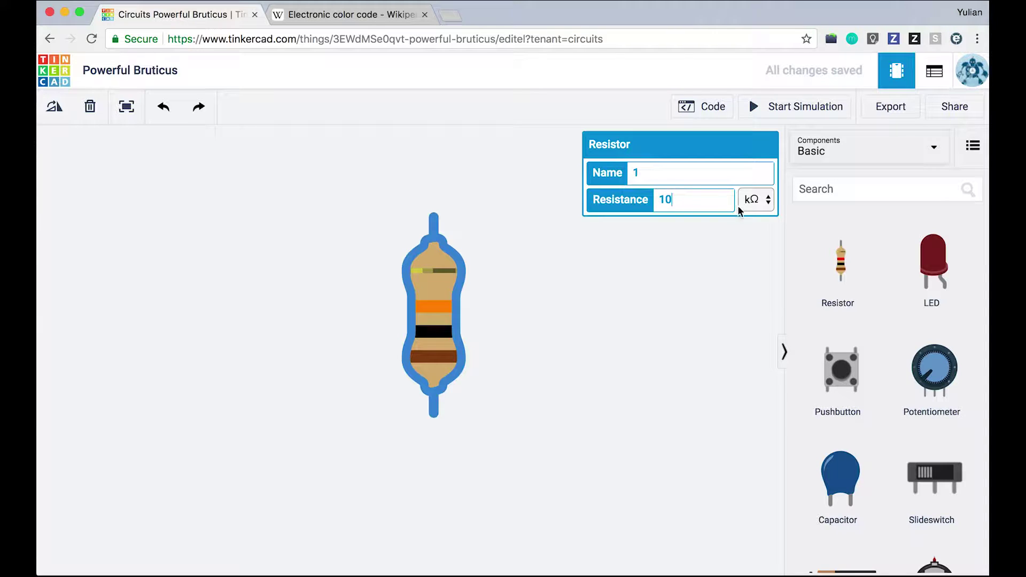
# Change the unit of the resistor's resistance to Ω
pyautogui.click(751, 204)
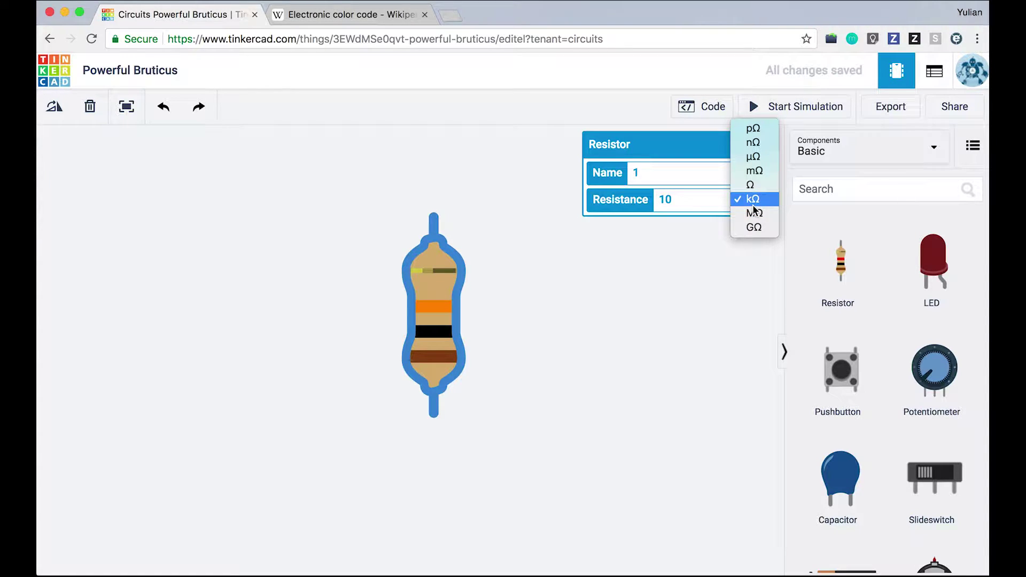
pyautogui.click(750, 185)
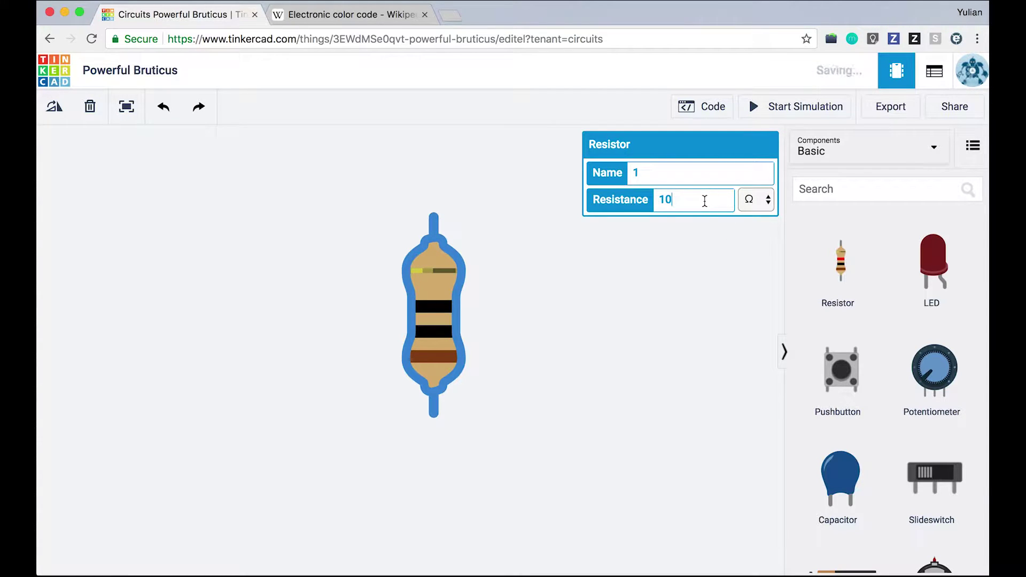
pyautogui.click(758, 202)
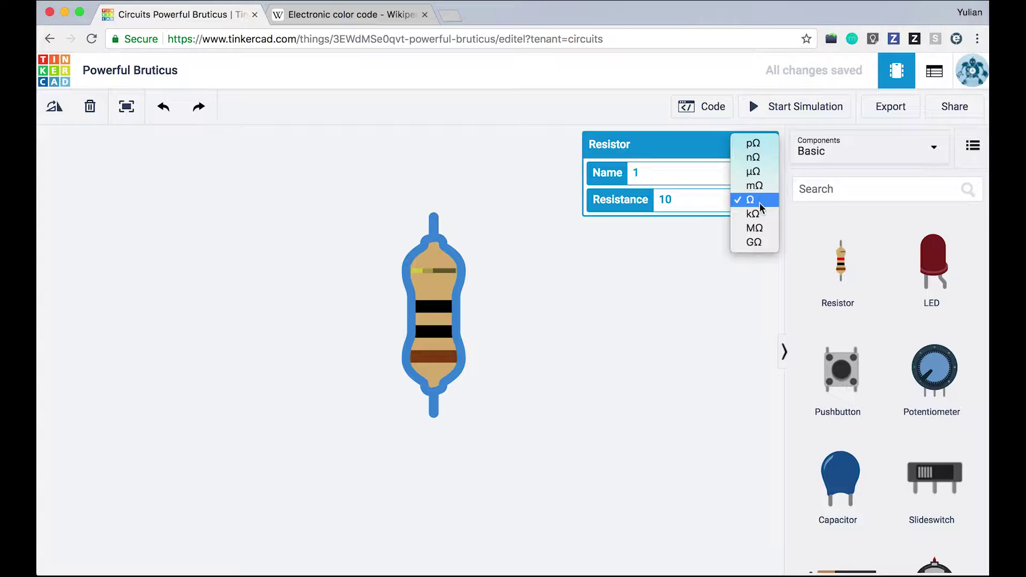
pyautogui.click(763, 202)
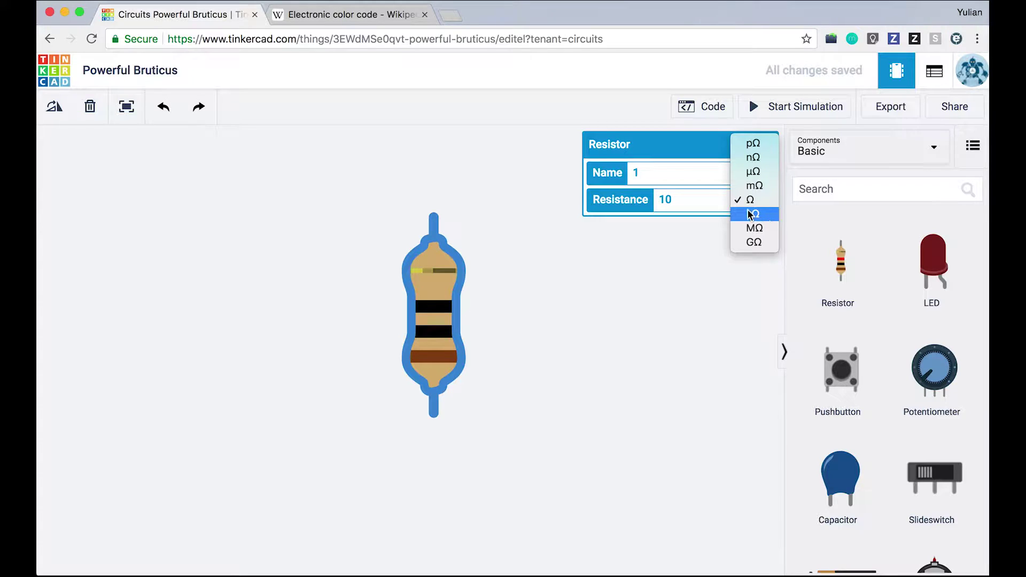
pyautogui.click(703, 197)
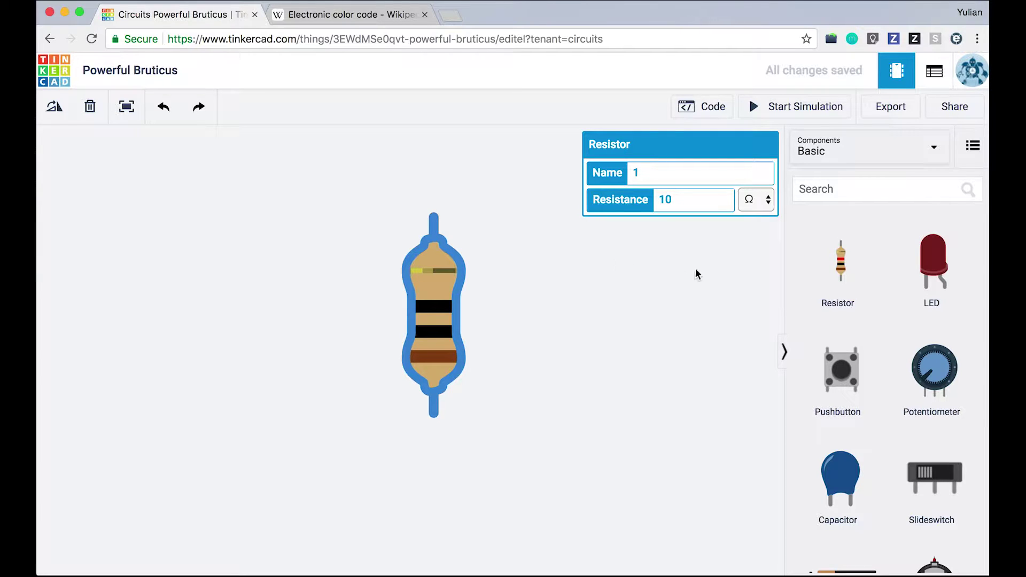
# Place a red LED beside the resistor on the canvas and shift the resistor slightly up and away from it
pyautogui.moveTo(923, 275); pyautogui.dragTo(292, 391)
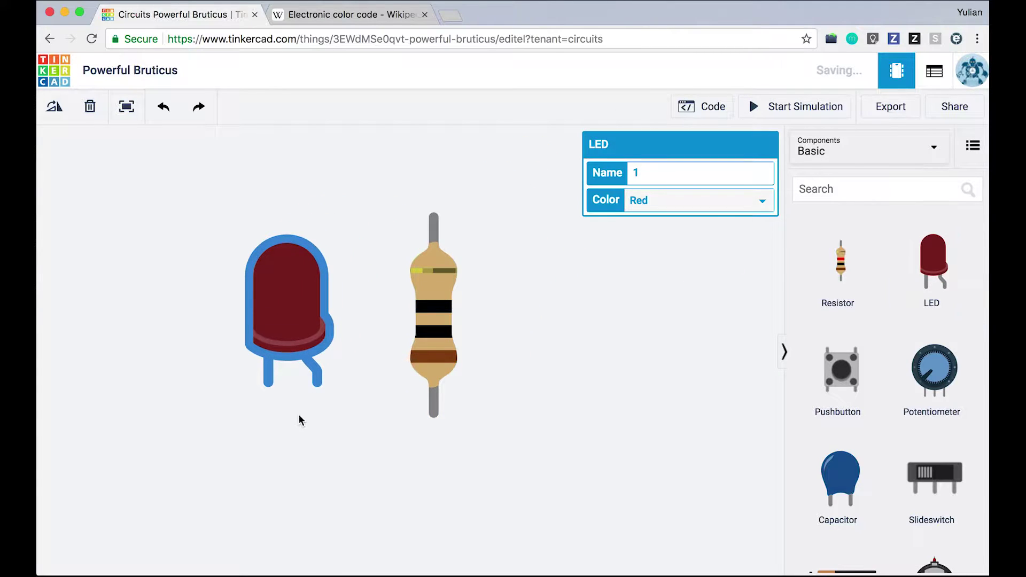
pyautogui.click(382, 345)
pyautogui.click(308, 326)
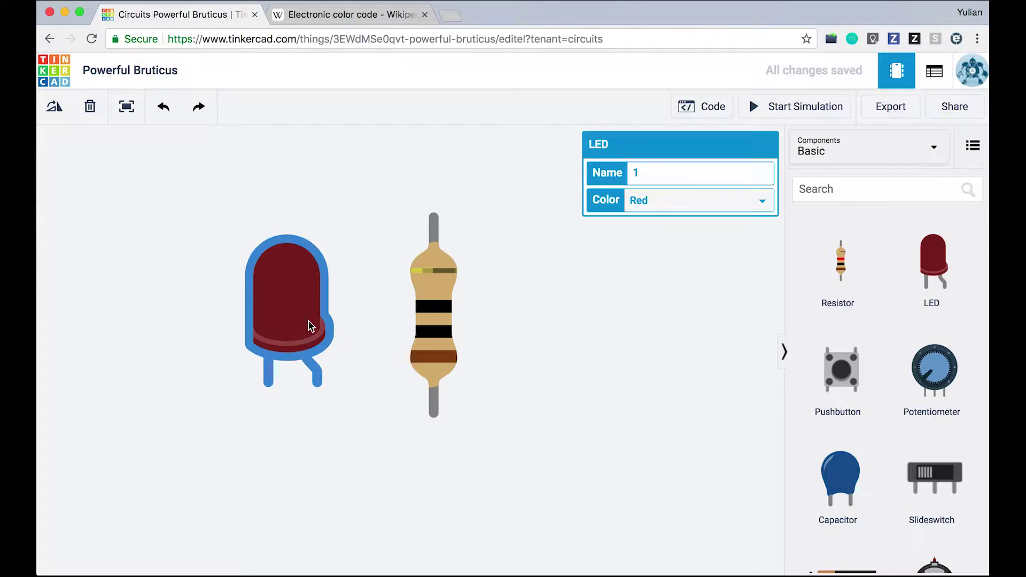
pyautogui.click(445, 324)
pyautogui.moveTo(447, 327); pyautogui.dragTo(452, 310)
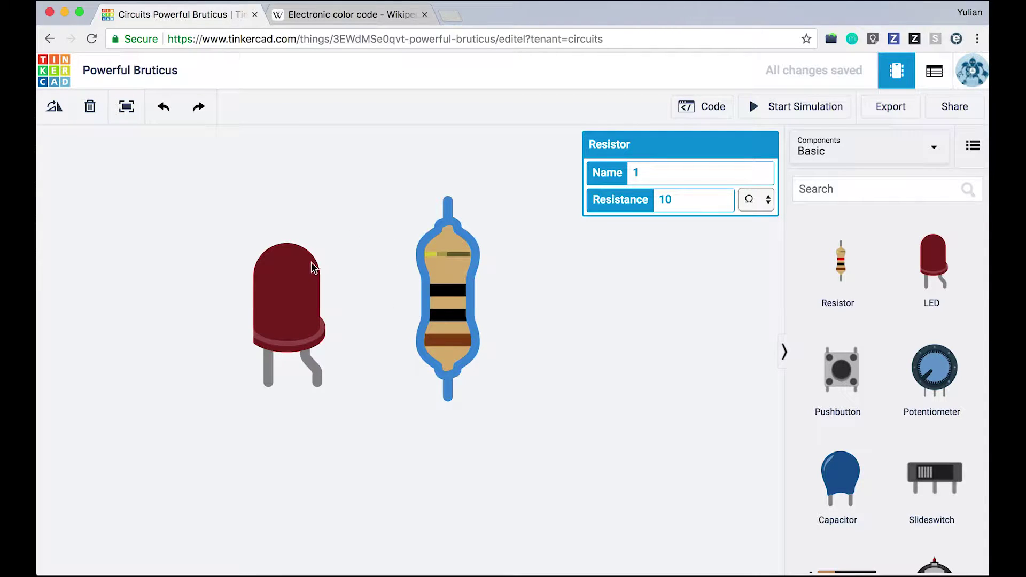
pyautogui.click(300, 297)
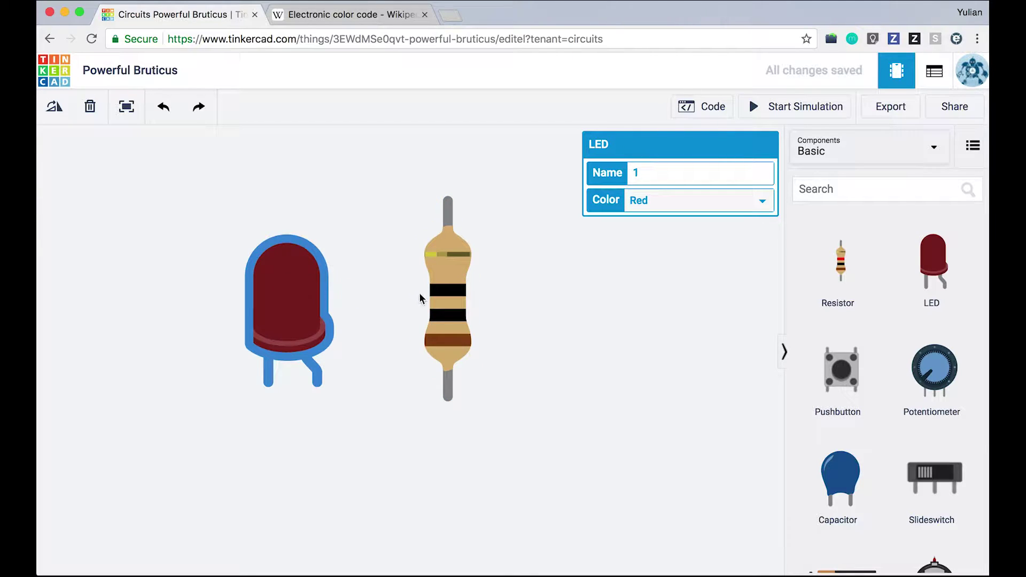
pyautogui.click(434, 300)
pyautogui.click(288, 306)
pyautogui.click(453, 307)
pyautogui.click(293, 306)
pyautogui.click(453, 314)
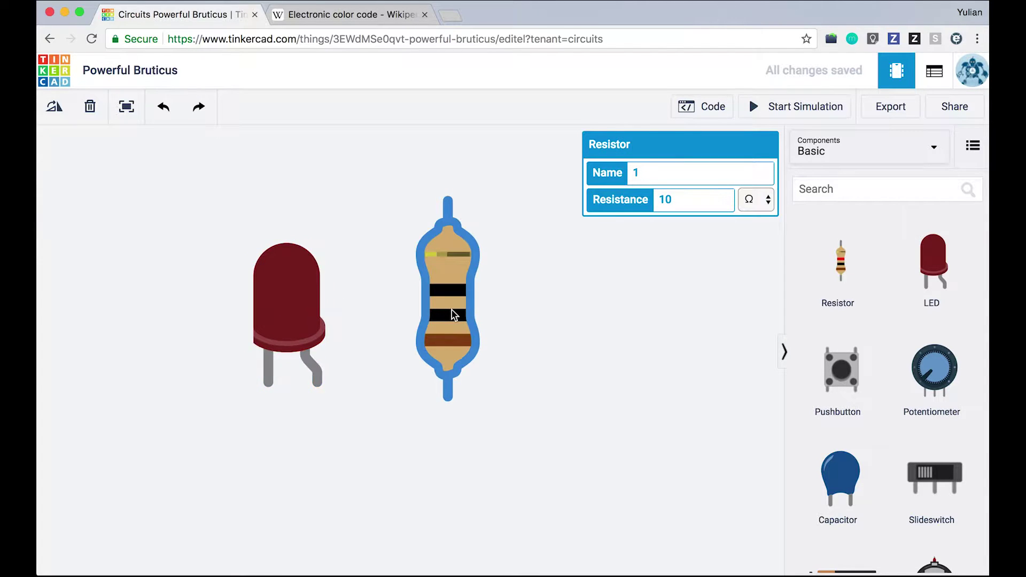
pyautogui.click(378, 312)
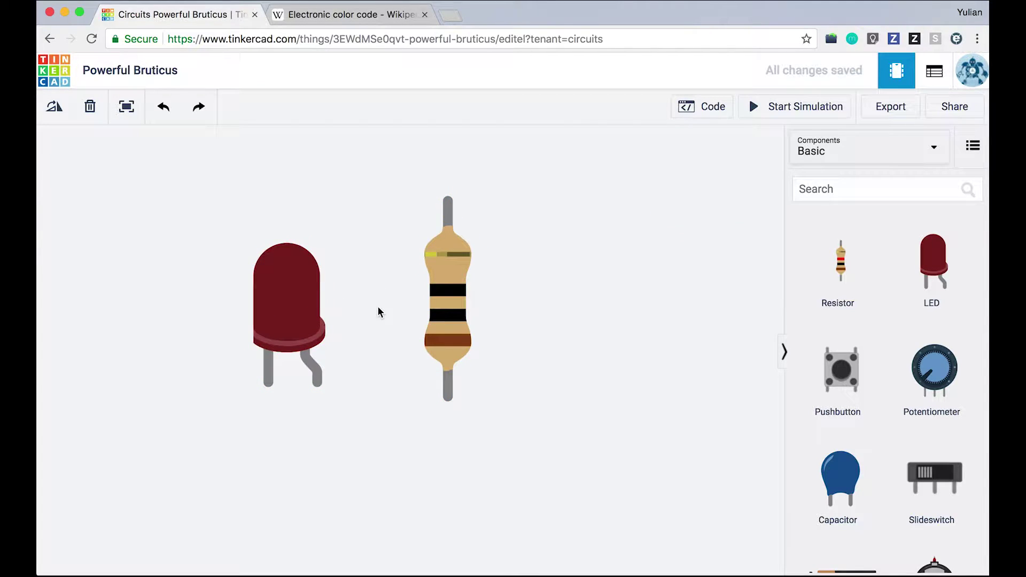
# Switch to TextEdit and highlight the parts of the Ohm's law formula V = IR
pyautogui.write('tex')
pyautogui.press('Return')
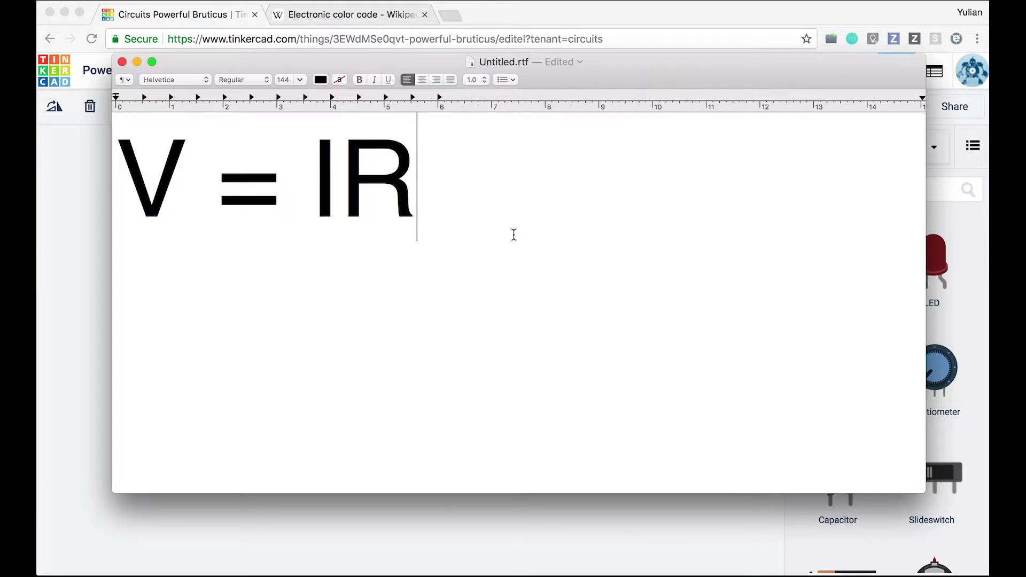
pyautogui.moveTo(474, 209); pyautogui.dragTo(34, 214)
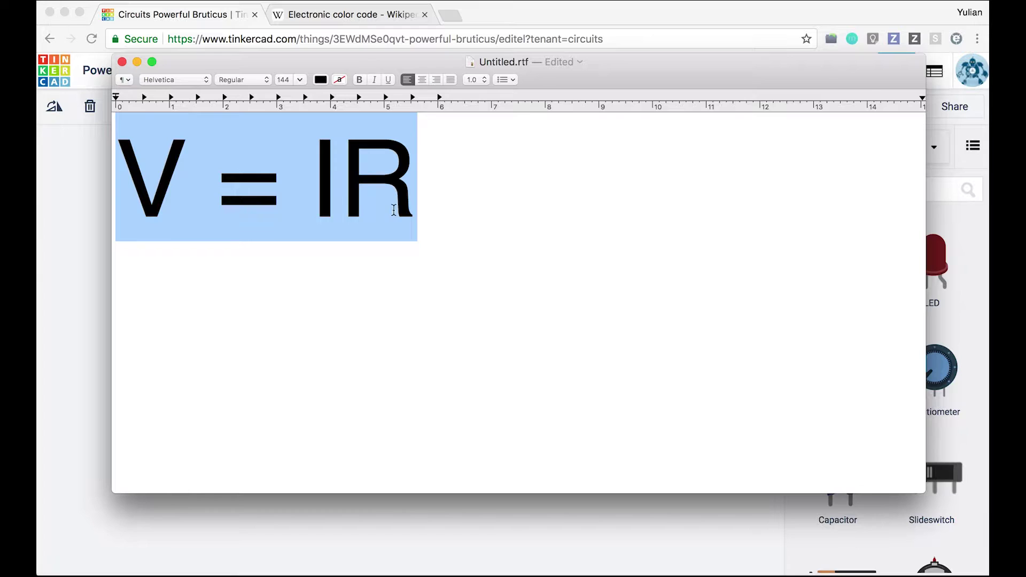
pyautogui.click(187, 202)
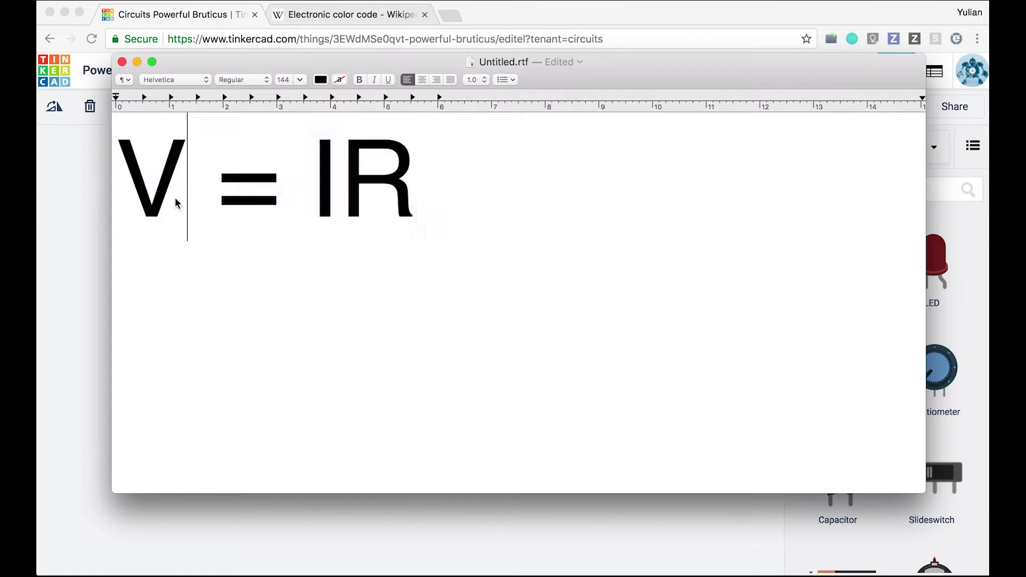
pyautogui.doubleClick(319, 205)
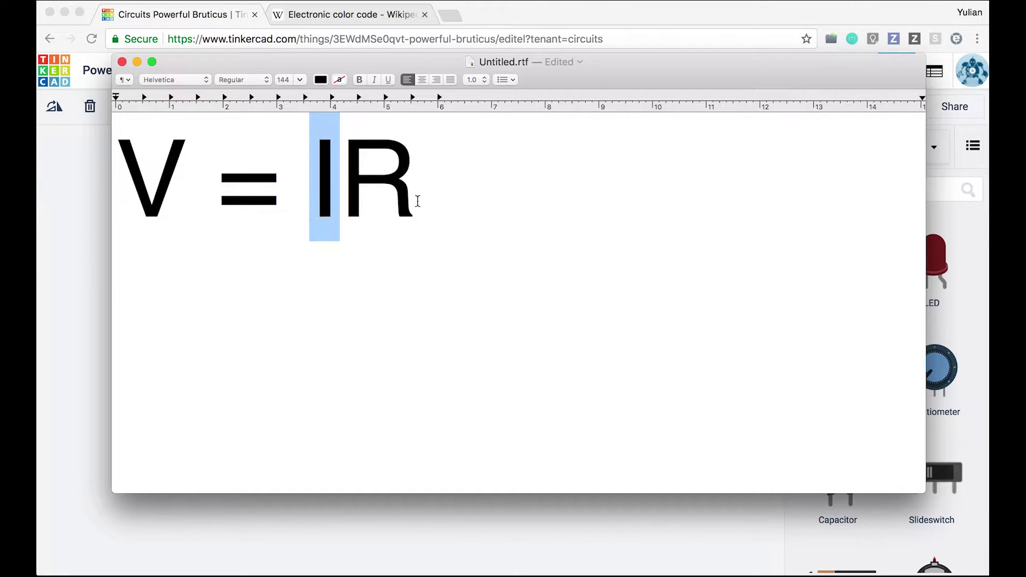
pyautogui.click(413, 201)
pyautogui.doubleClick(378, 202)
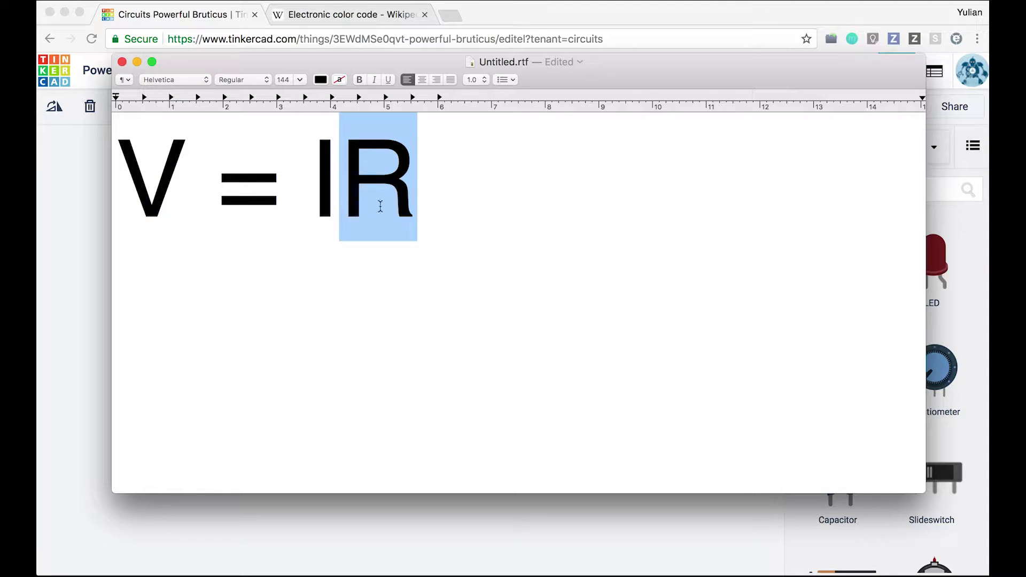
# Add a second line reading I = V / R below the formula V = IR
pyautogui.click(437, 212)
pyautogui.press('Return')
pyautogui.write('I = ')
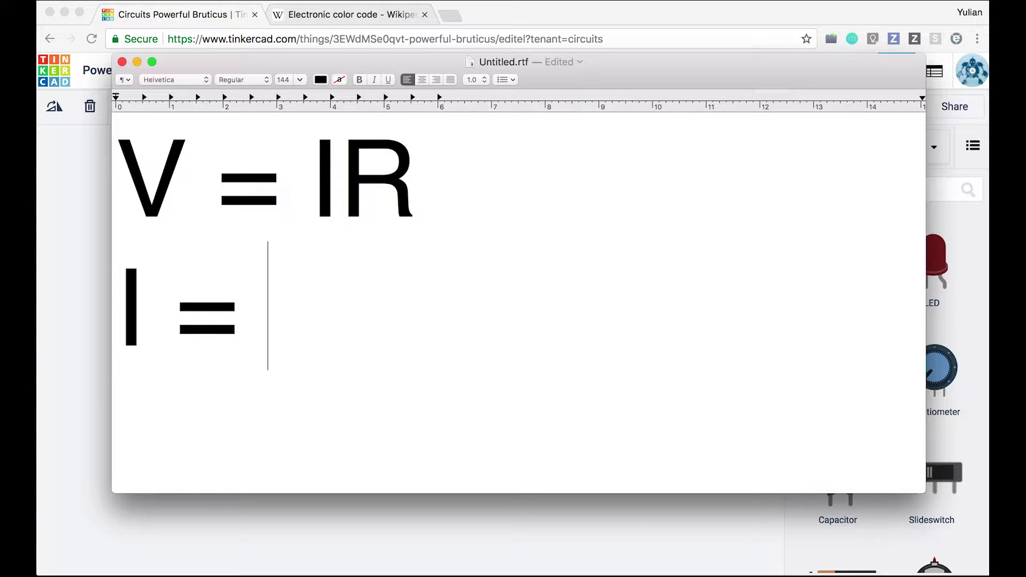
pyautogui.write('R')
pyautogui.press('BackSpace')
pyautogui.write('V / V')
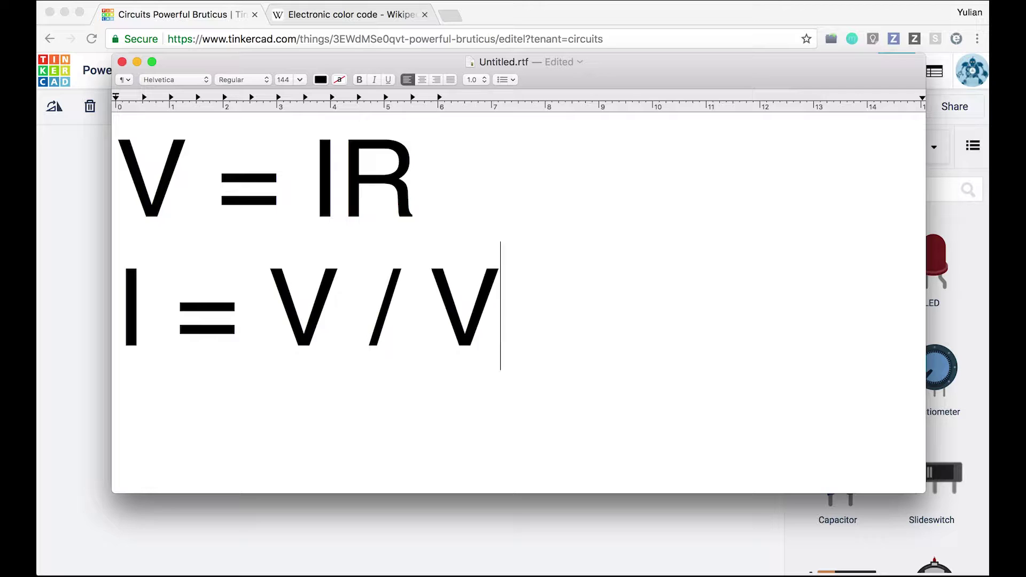
pyautogui.press('BackSpace')
pyautogui.write('R')
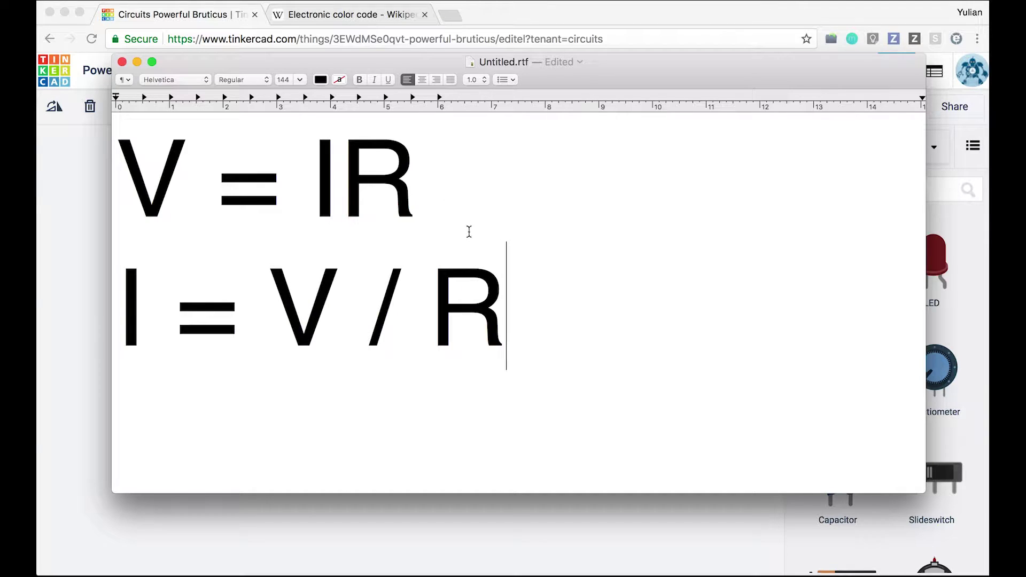
# Highlight the I, V and R symbols one at a time in the rearranged formula I = V / R
pyautogui.moveTo(150, 339); pyautogui.dragTo(114, 340)
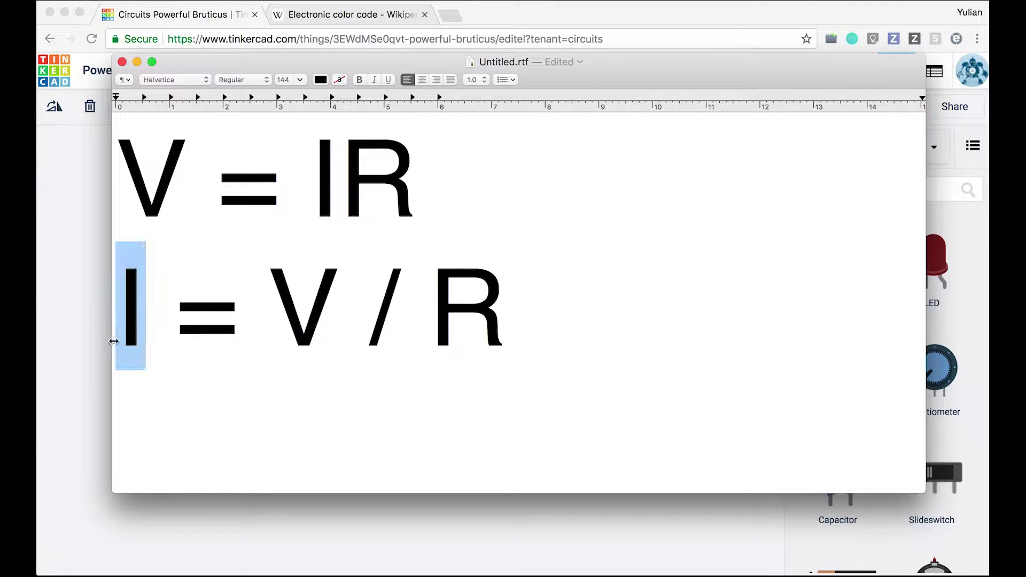
pyautogui.moveTo(285, 317); pyautogui.dragTo(344, 327)
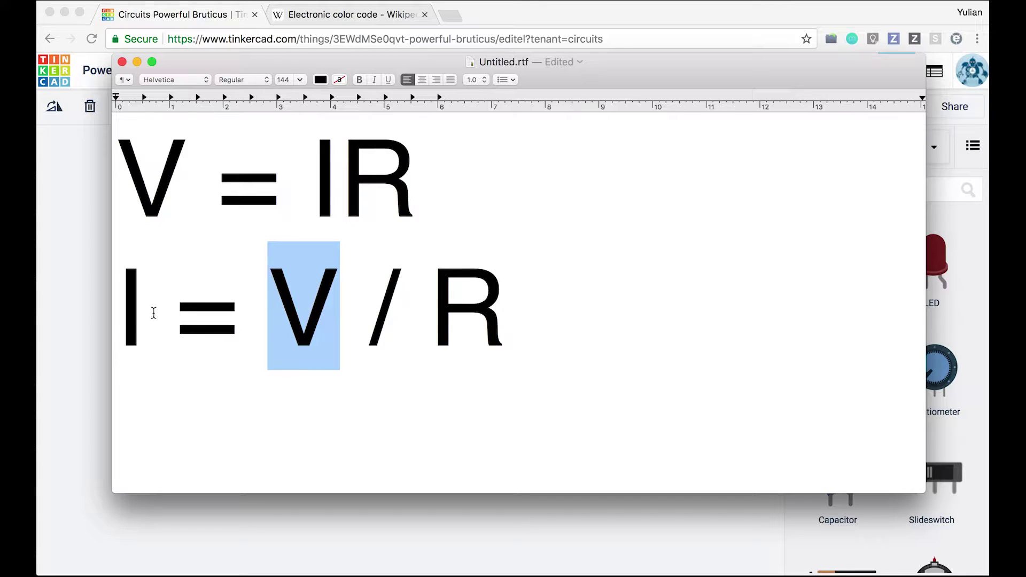
pyautogui.moveTo(504, 320); pyautogui.dragTo(442, 324)
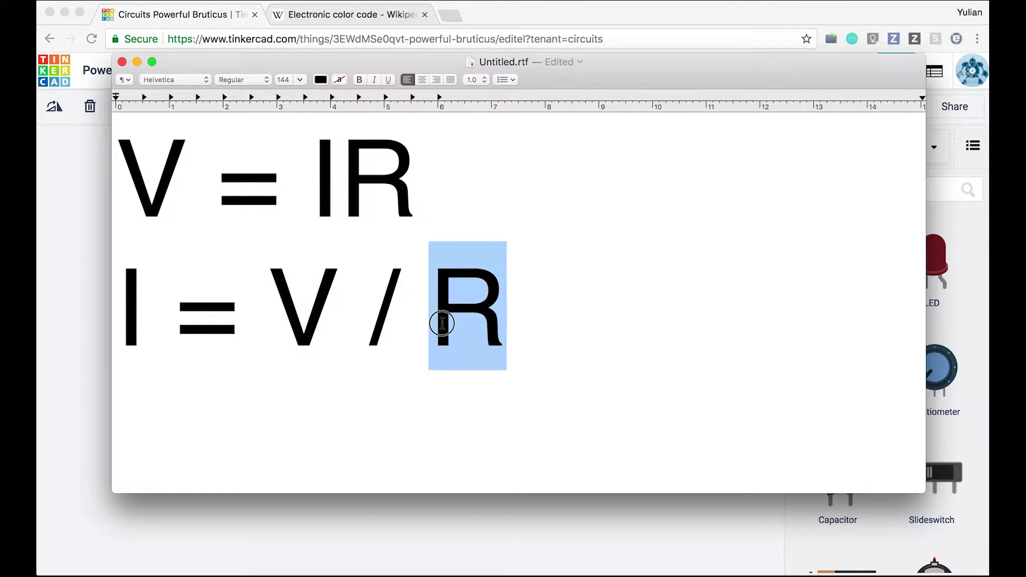
pyautogui.moveTo(167, 322); pyautogui.dragTo(97, 326)
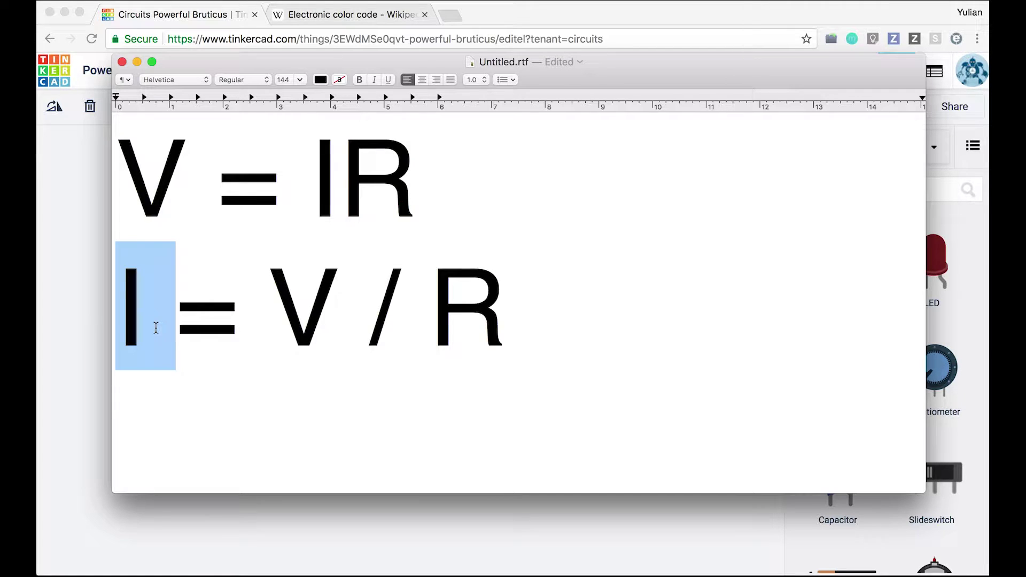
# Return to the Tinkercad circuit and inspect the resistor
pyautogui.click(88, 344)
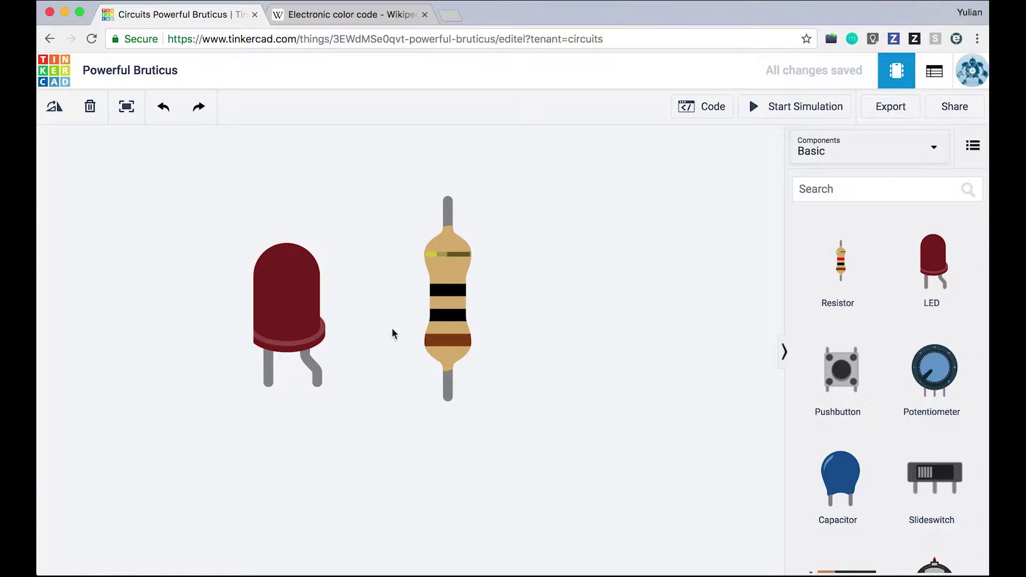
pyautogui.click(449, 315)
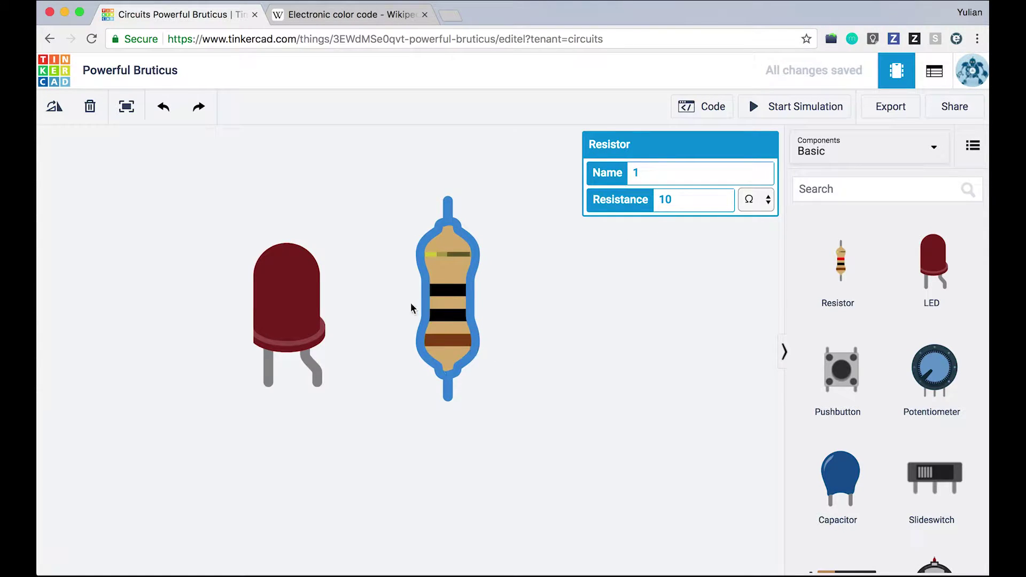
pyautogui.click(393, 273)
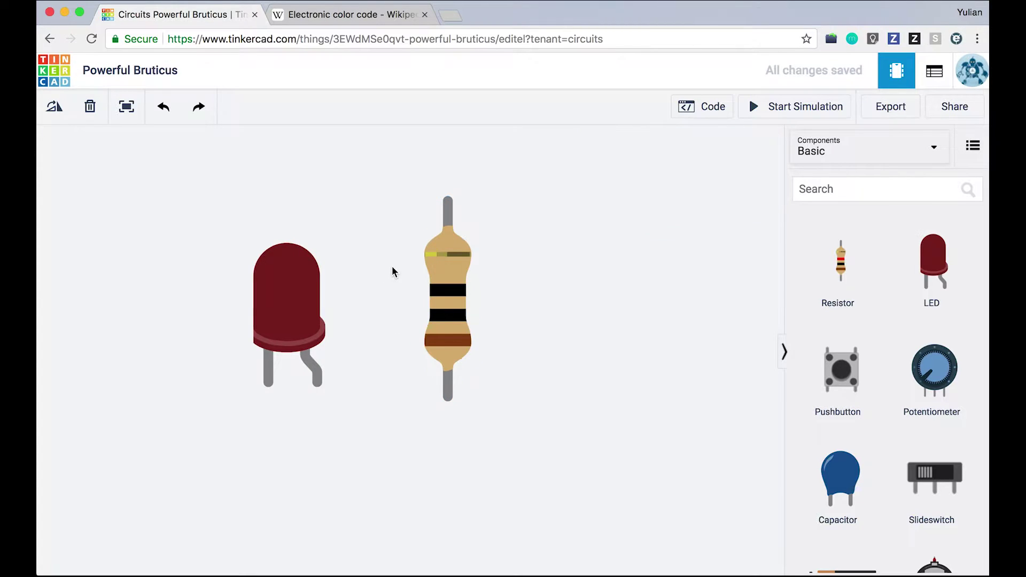
# Switch to the Wikipedia article on electronic color code and examine the resistor band diagram and the standard color table
pyautogui.click(348, 20)
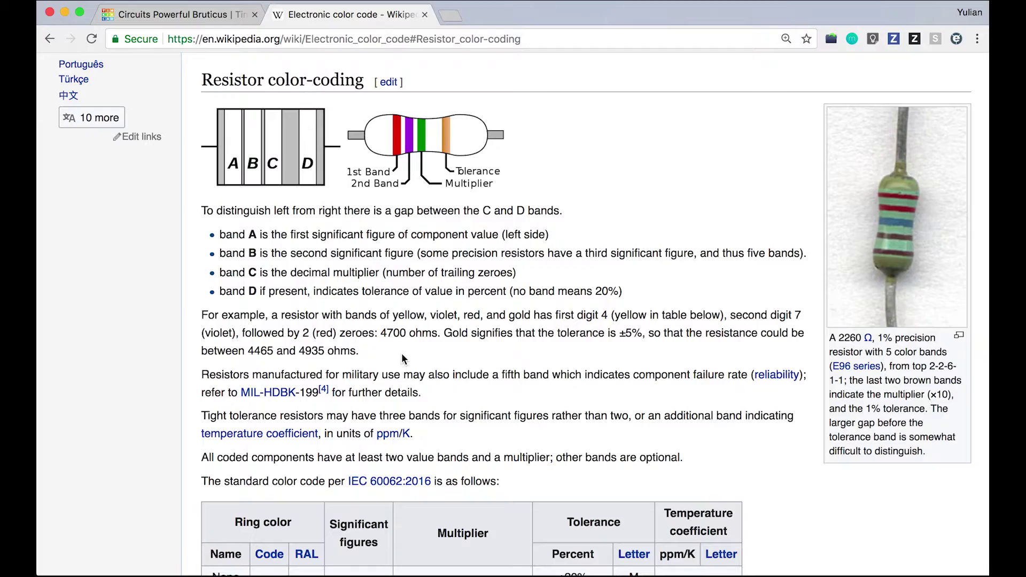
pyautogui.scroll(-4, 402, 357)
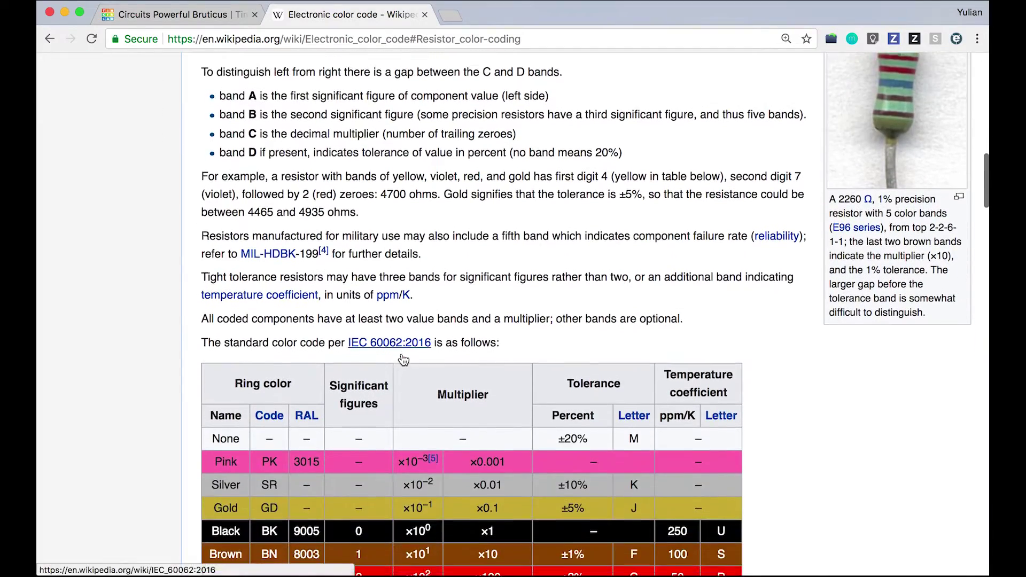
pyautogui.scroll(-4, 403, 359)
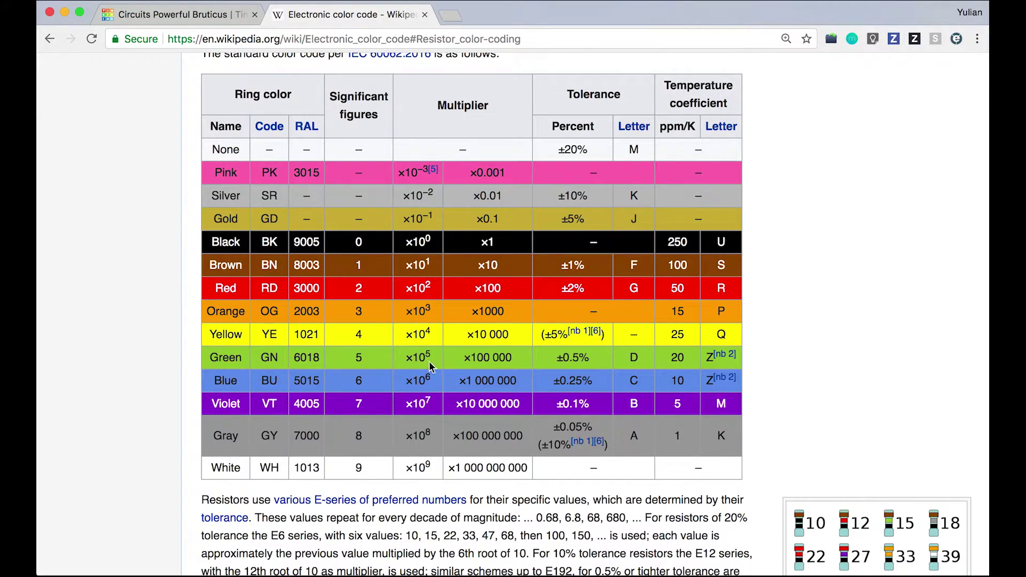
pyautogui.scroll(7, 514, 205)
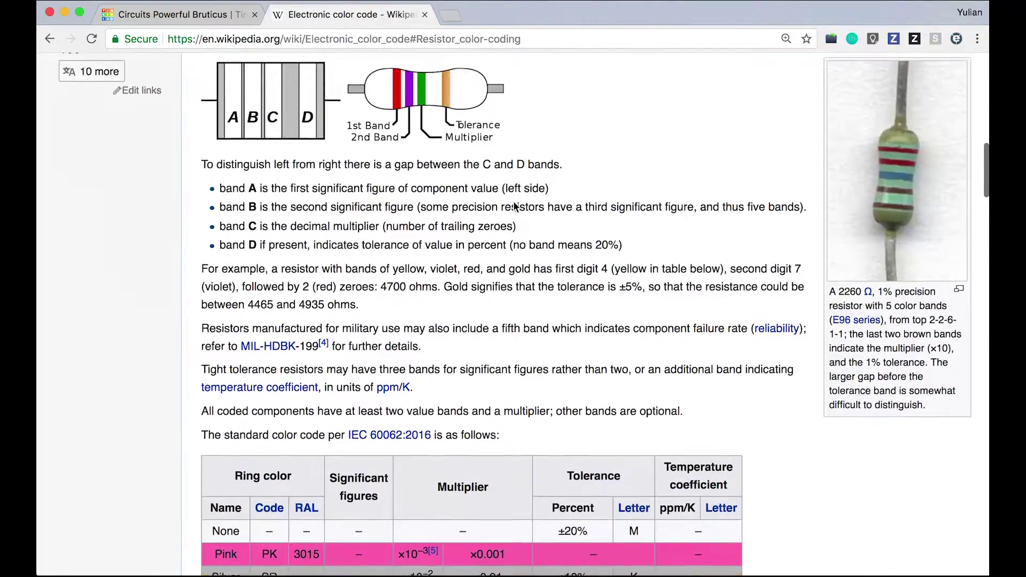
pyautogui.scroll(1, 513, 202)
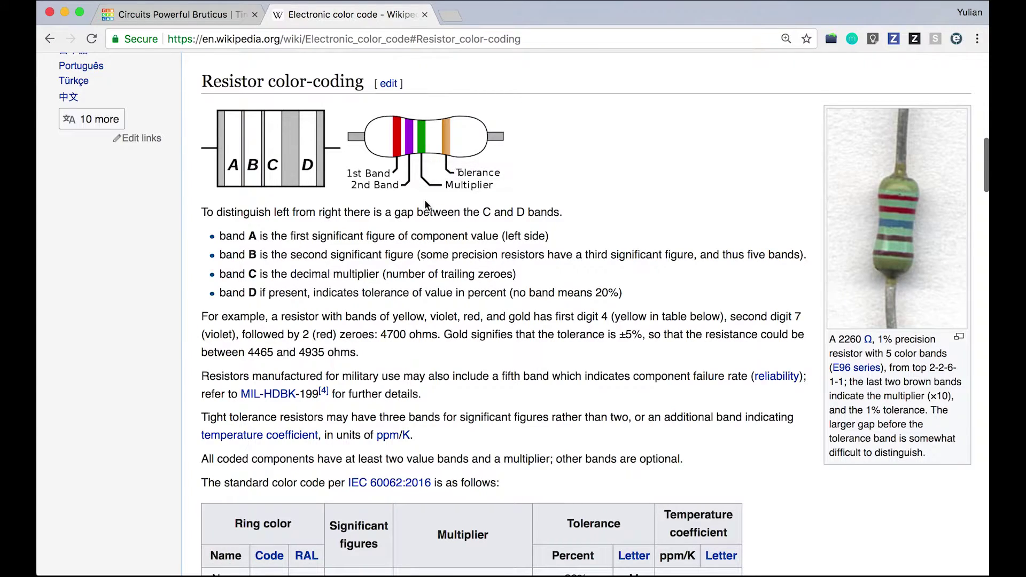
pyautogui.scroll(-8, 425, 202)
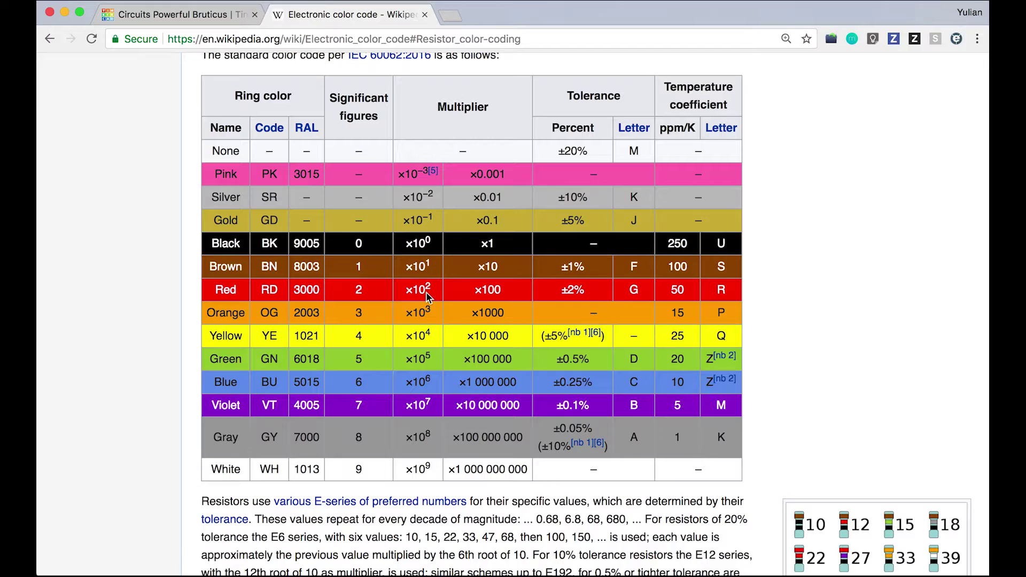
pyautogui.scroll(1, 452, 233)
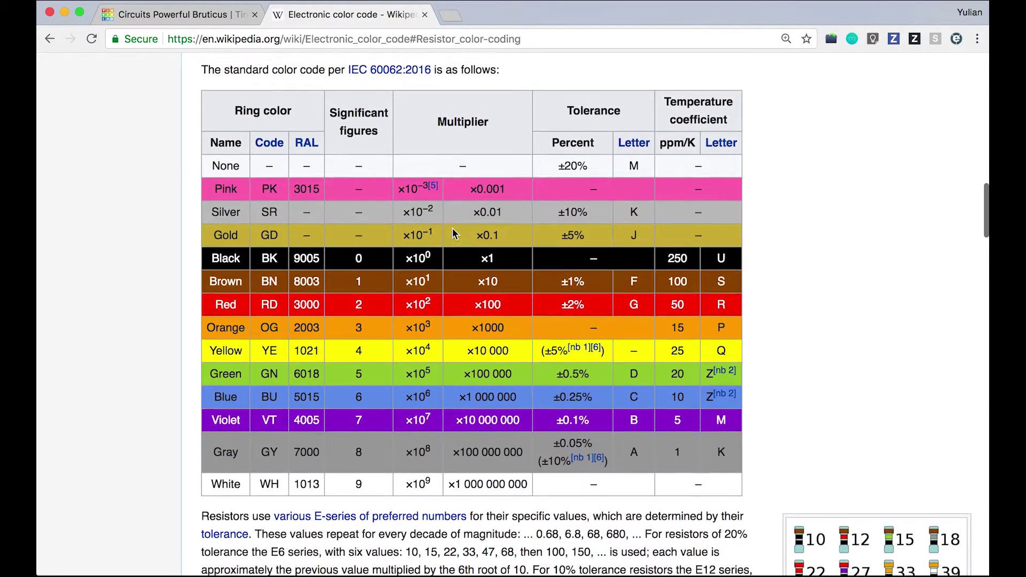
# Compare the resistor band diagram and the band A to D descriptions with the standard color table
pyautogui.scroll(5, 453, 233)
pyautogui.scroll(2, 452, 228)
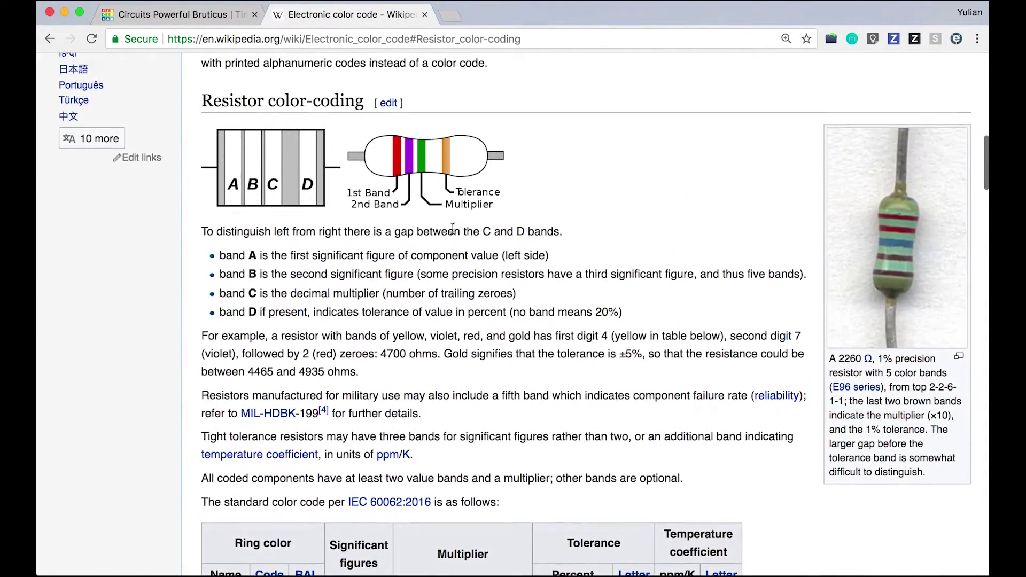
pyautogui.scroll(-7, 453, 228)
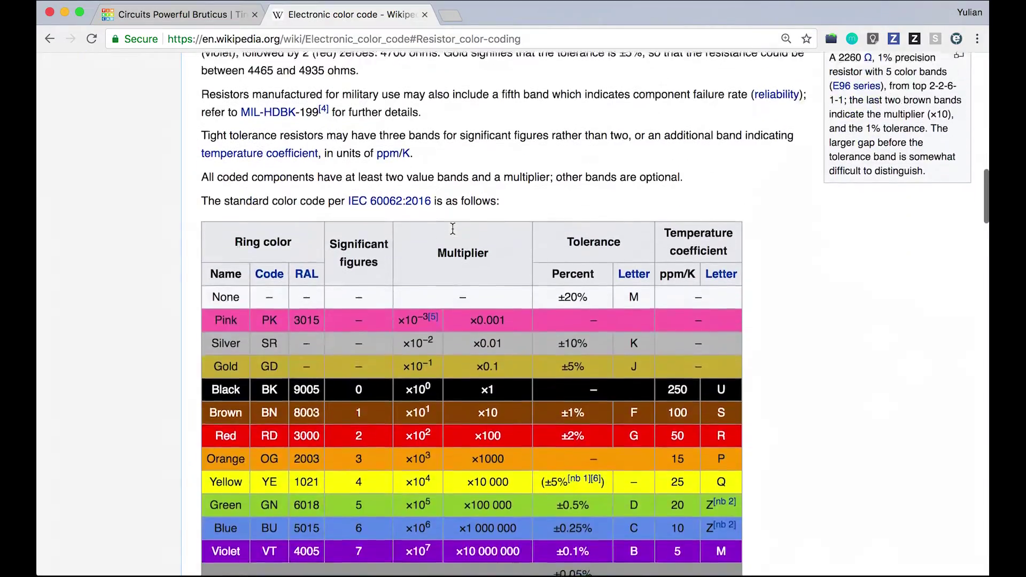
pyautogui.scroll(4, 454, 233)
pyautogui.scroll(4, 453, 233)
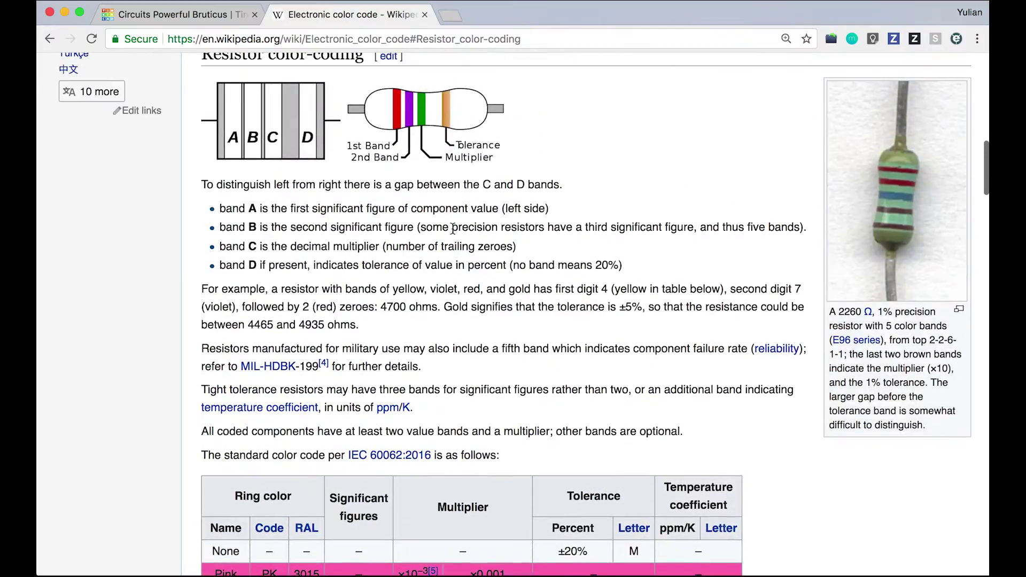
pyautogui.scroll(-5, 452, 228)
pyautogui.scroll(-1, 453, 229)
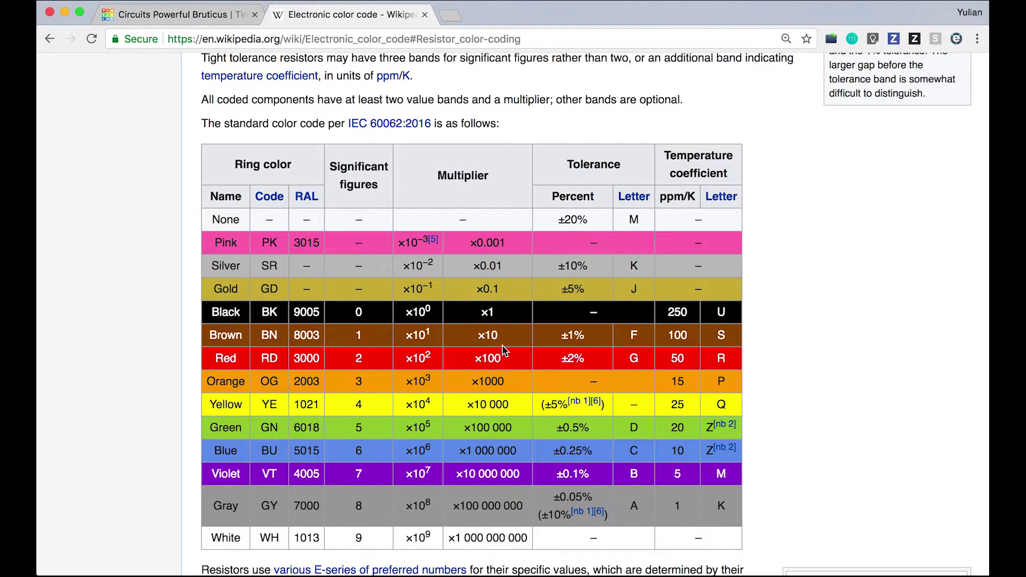
# Review the tolerance band in the resistor diagram, and highlight the Tolerance heading in the standard color table
pyautogui.scroll(8, 503, 350)
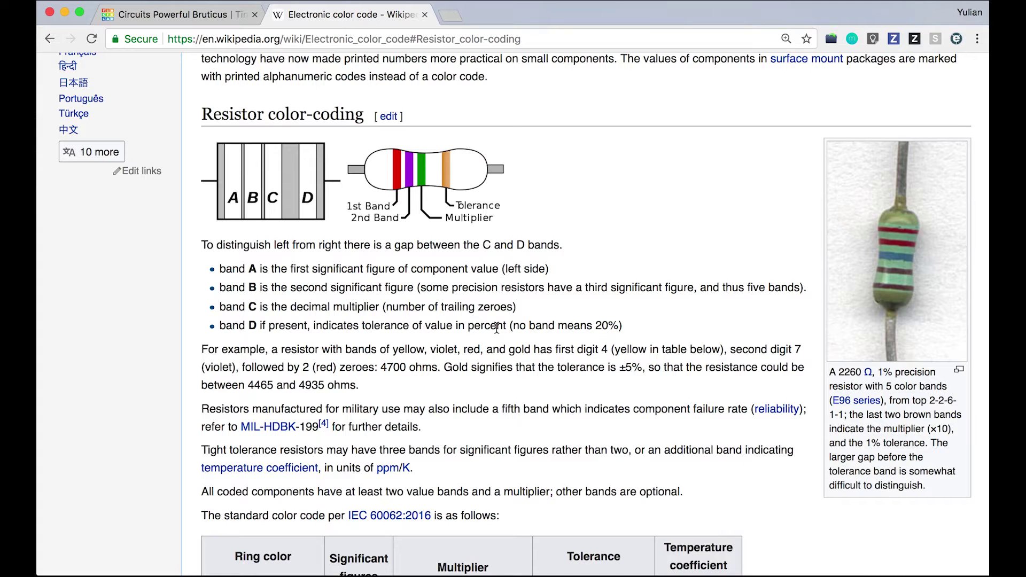
pyautogui.scroll(-5, 496, 327)
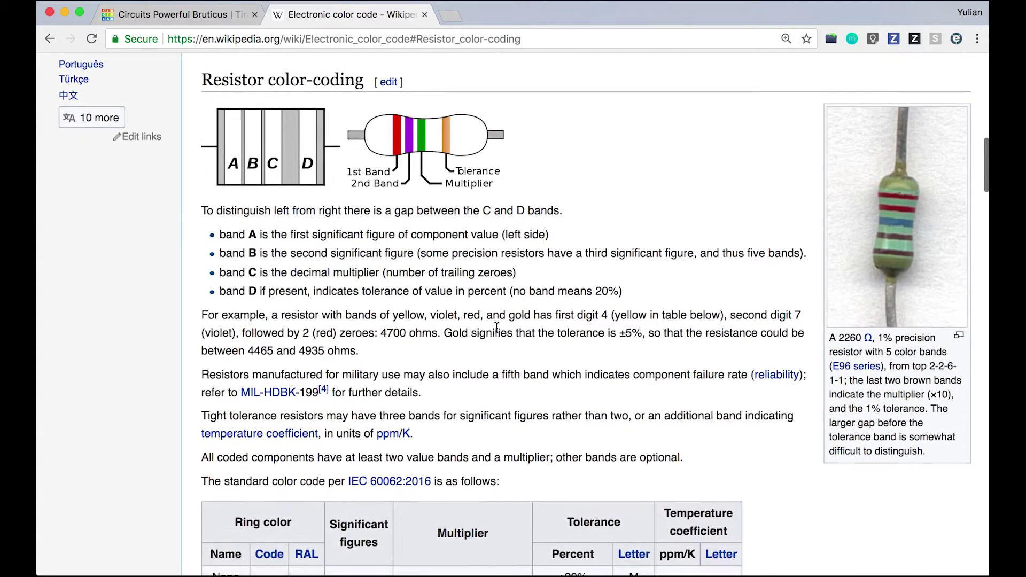
pyautogui.scroll(-4, 496, 332)
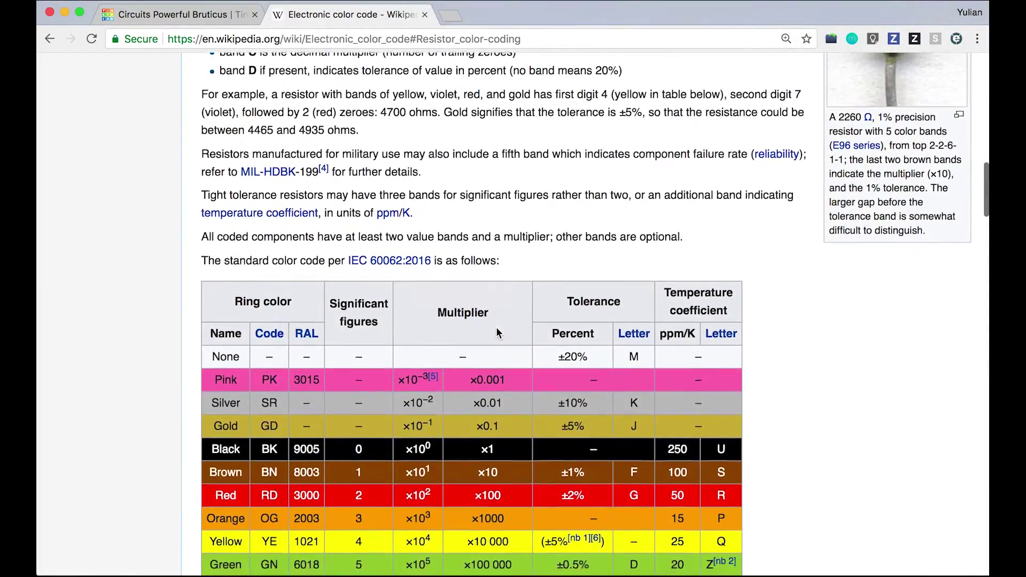
pyautogui.scroll(-2, 497, 324)
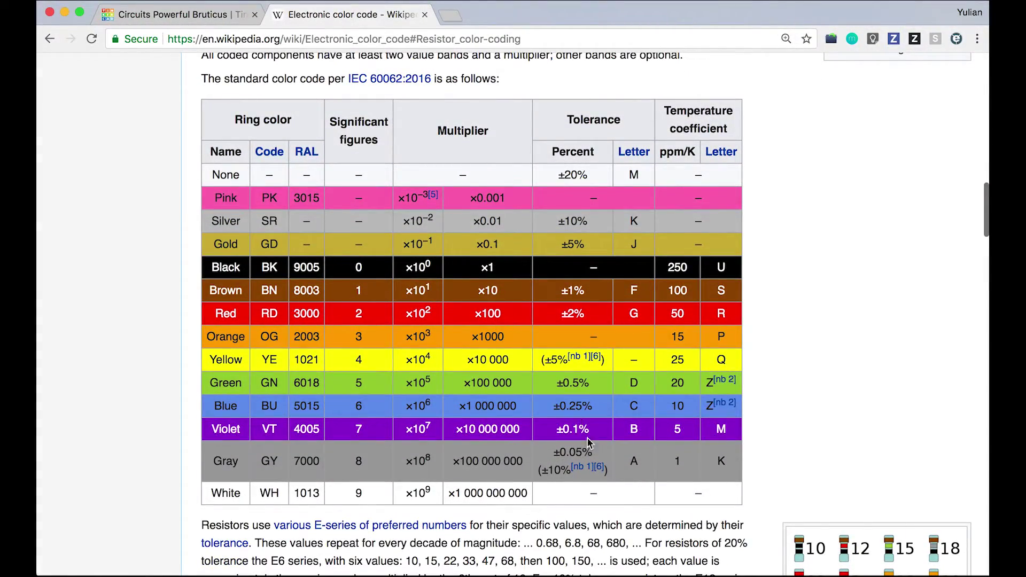
pyautogui.moveTo(567, 120); pyautogui.dragTo(620, 124)
pyautogui.click(594, 135)
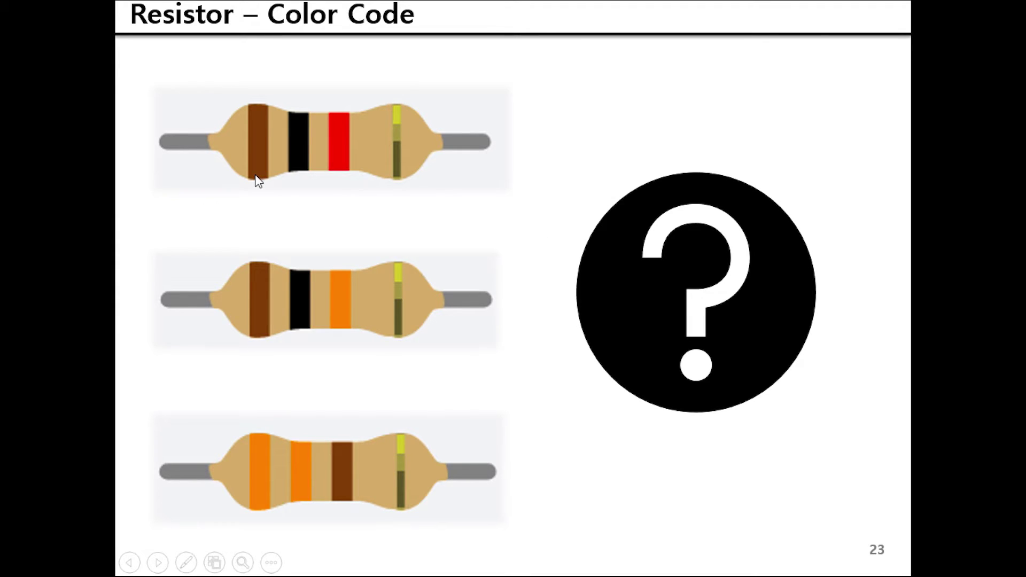
# Look up the brown, black and red bands of the slide's first resistor in the Wikipedia color table, returning to the Resistor – Color Code slide
pyautogui.hotkey('ctrl', 'Left')
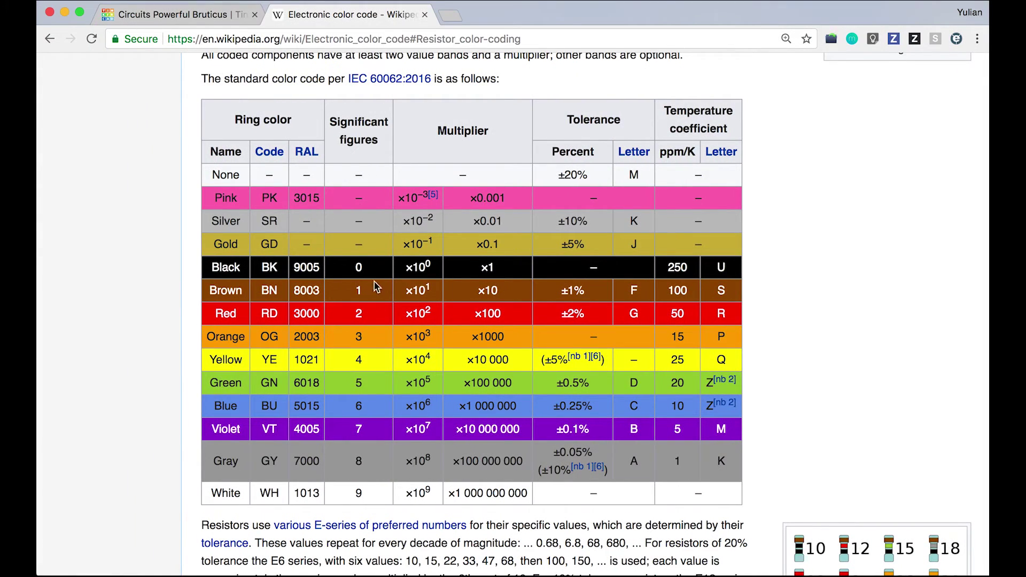
pyautogui.hotkey('ctrl', 'Right')
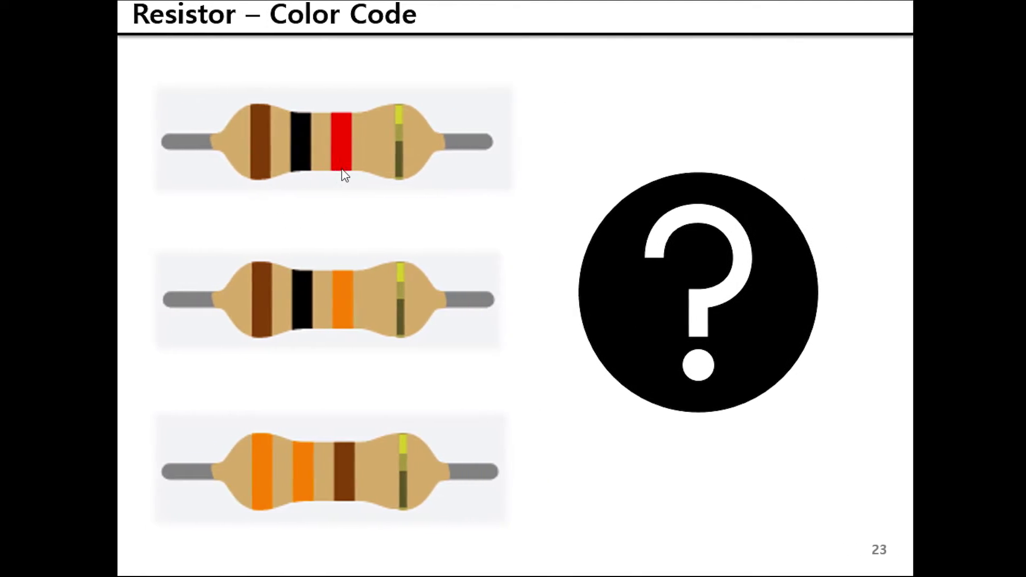
pyautogui.hotkey('ctrl', 'Left')
pyautogui.hotkey('ctrl', 'Right')
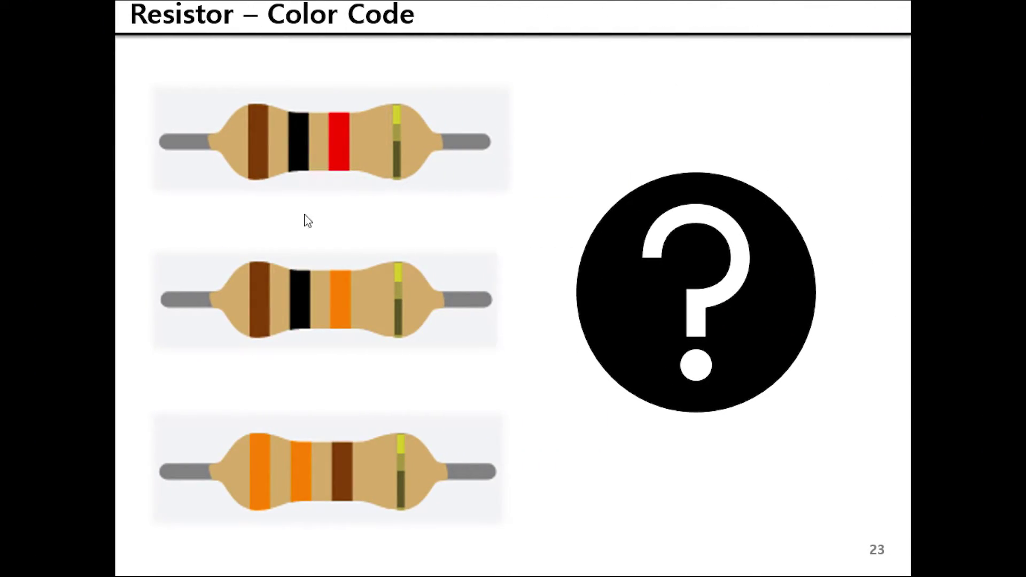